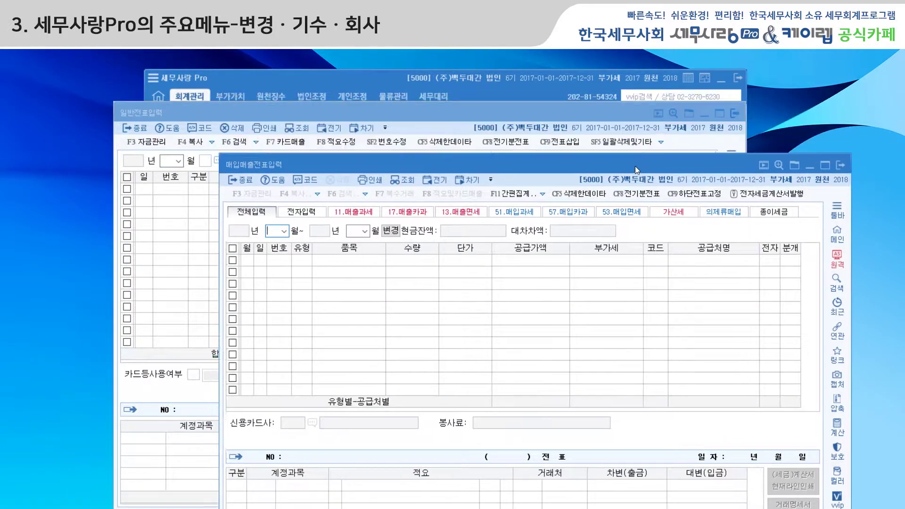
Close the 매입매출전표입력 window and convert the remaining 일반전표입력 window to the tabbed window layout
left_click_drag(635, 165, 637, 184)
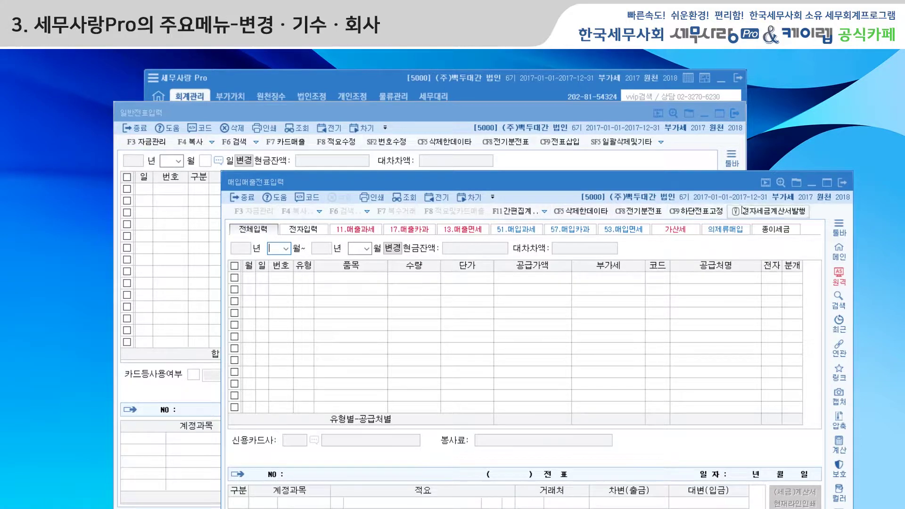
left_click(843, 183)
left_click_drag(370, 112, 369, 107)
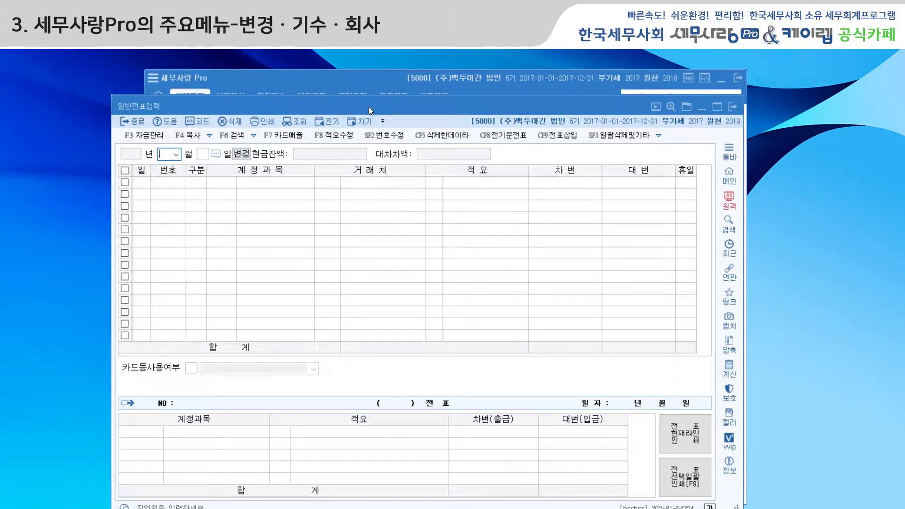
left_click(687, 108)
mouse_move(507, 63)
left_mouse_down()
mouse_move(496, 86)
mouse_move(499, 72)
left_mouse_up()
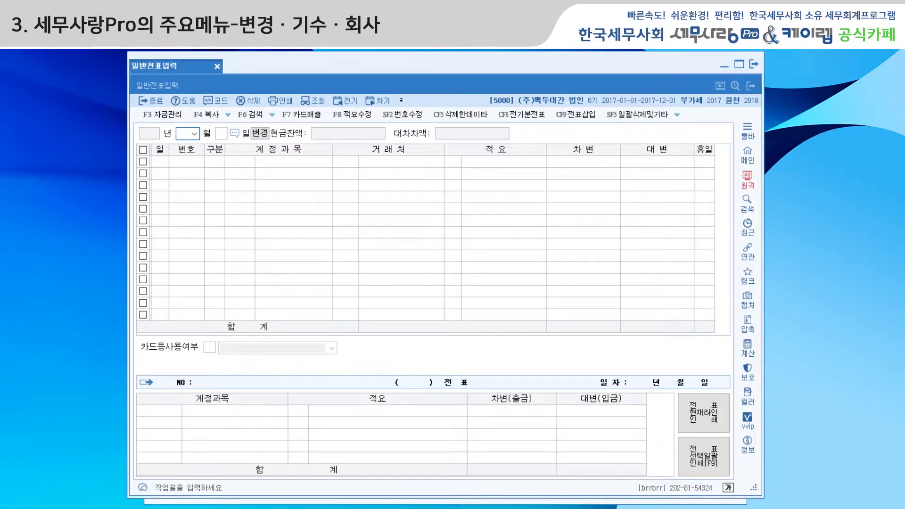
Open 매입매출전표입력 as a second tab and switch between it and the 일반전표입력 tab
key("alt+Tab")
left_click(207, 175)
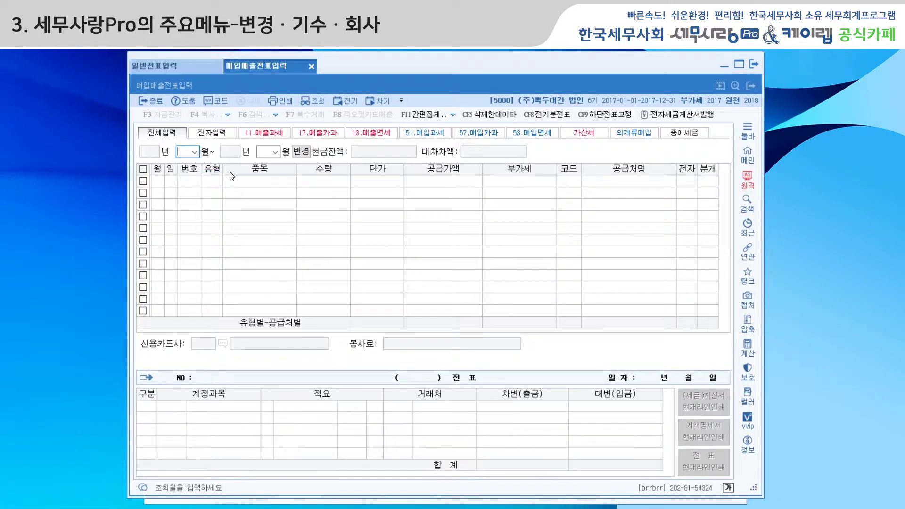
left_click(182, 65)
left_click(255, 64)
Open 거래처원장 as another tab, close the 일반전표입력 tab and switch to 매입매출전표입력
mouse_move(364, 507)
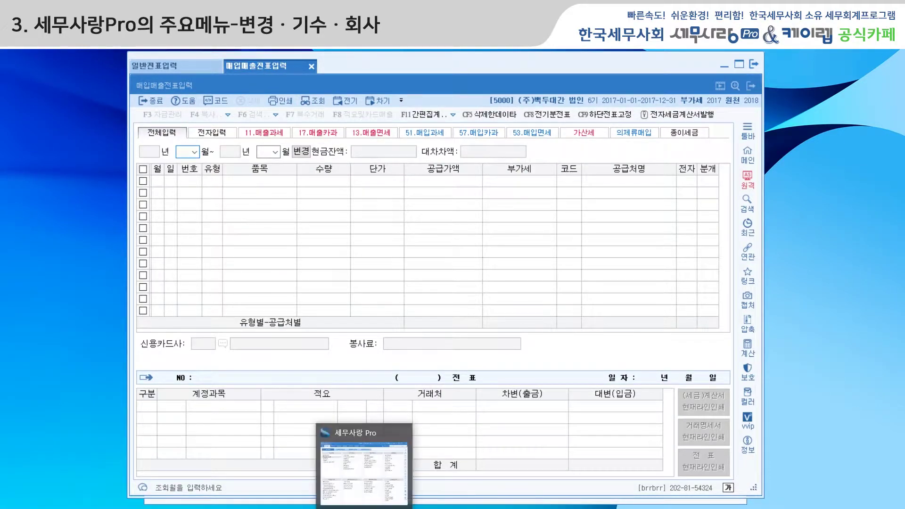
left_click(365, 467)
left_click(340, 161)
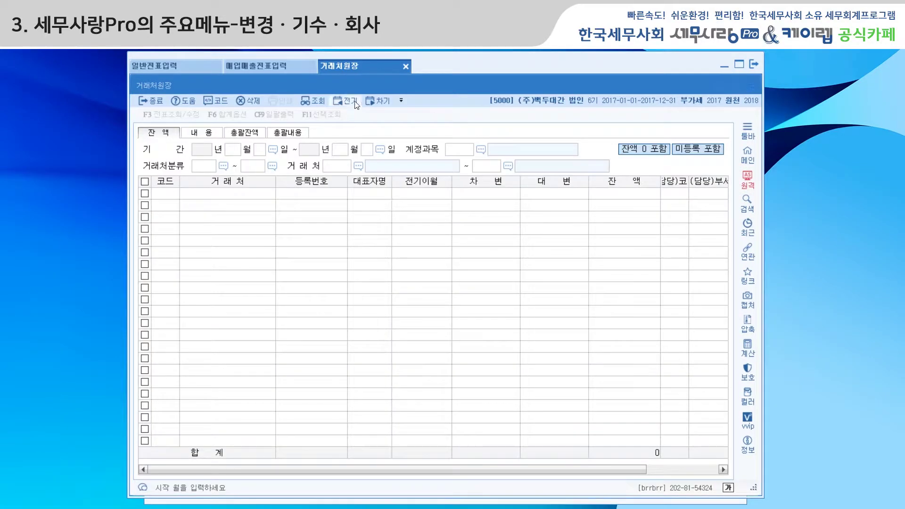
left_click(278, 70)
left_click(214, 67)
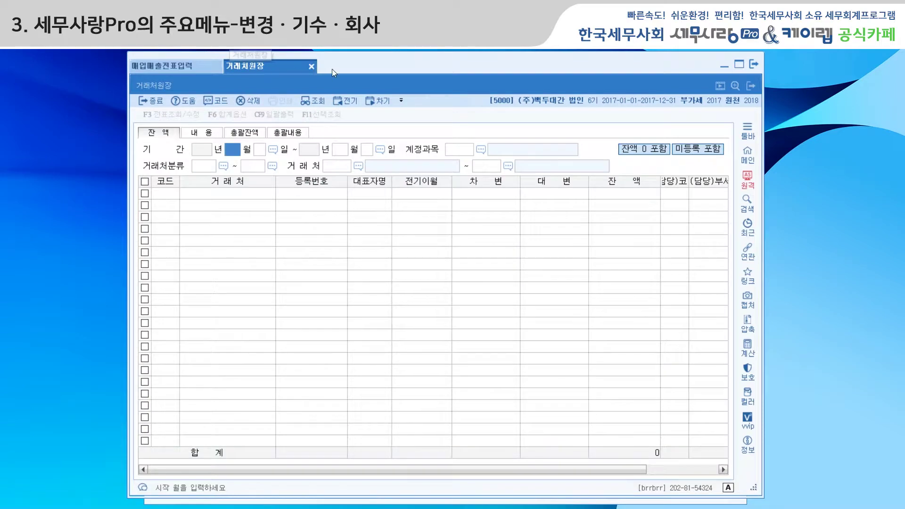
left_click(202, 69)
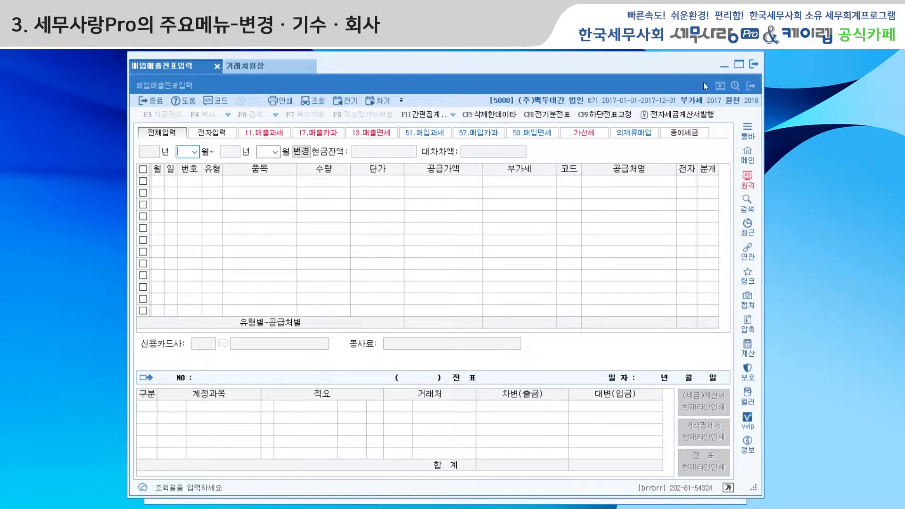
Split the tabbed layout into separate windows and close both the 거래처원장 and 매입매출전표입력 windows
left_click(752, 66)
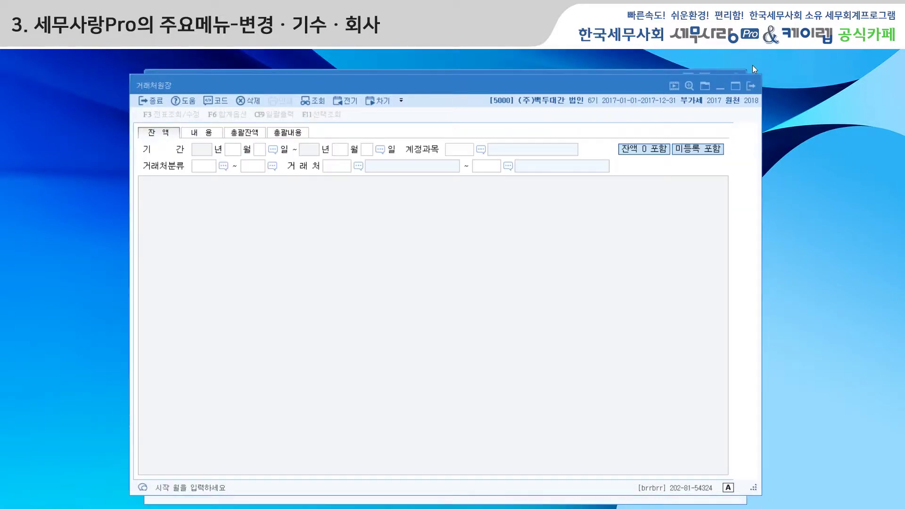
left_click_drag(411, 67, 566, 100)
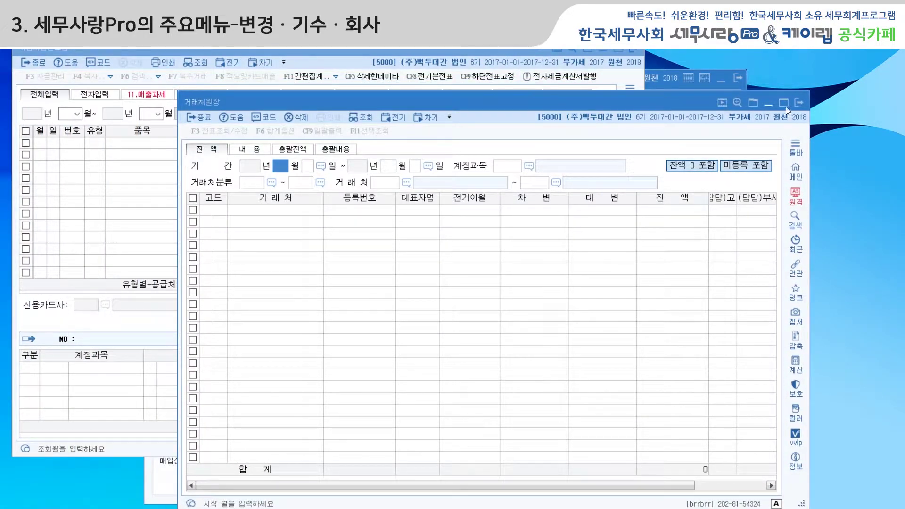
left_click(801, 104)
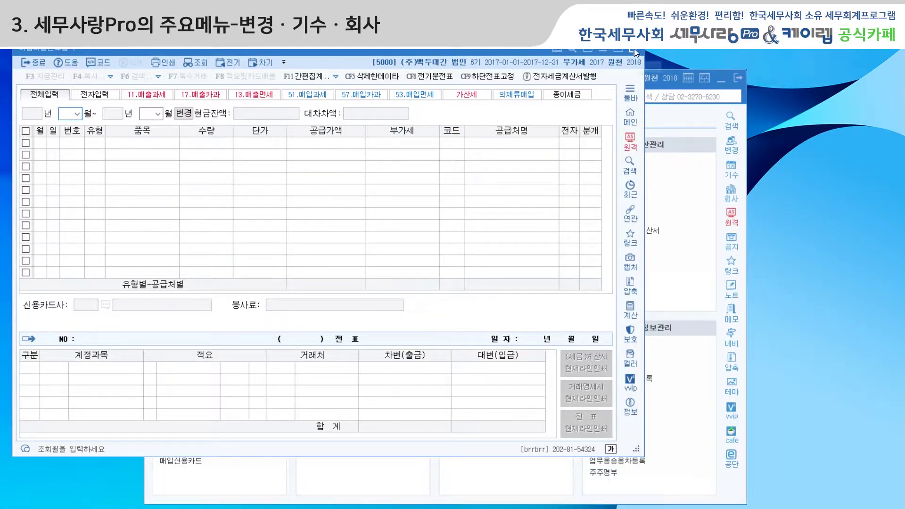
left_click(635, 49)
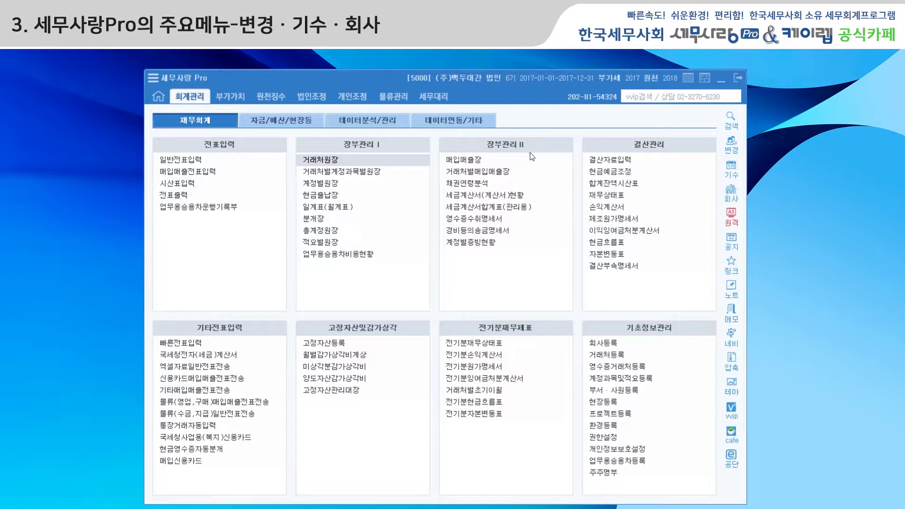
Open the 손익계산서 from 결산관리 and bring up its print preview
left_click(617, 206)
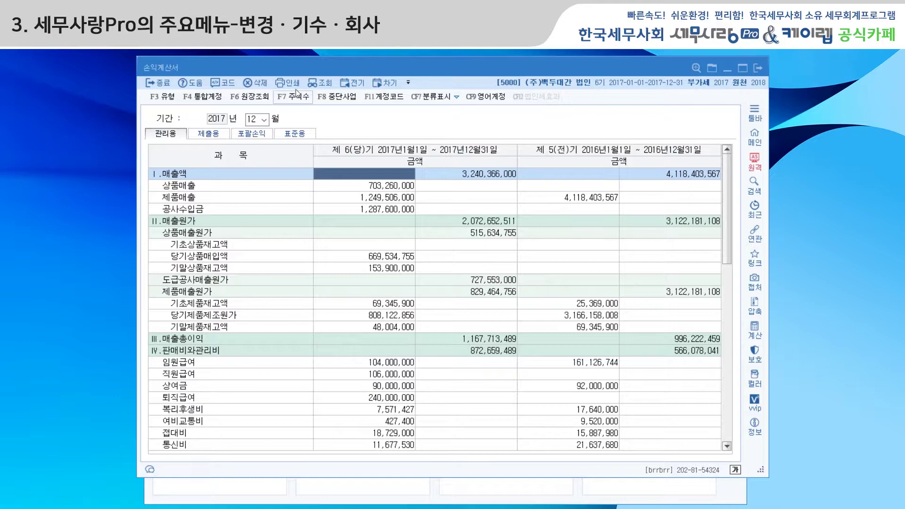
left_click_drag(358, 67, 356, 77)
left_click(292, 96)
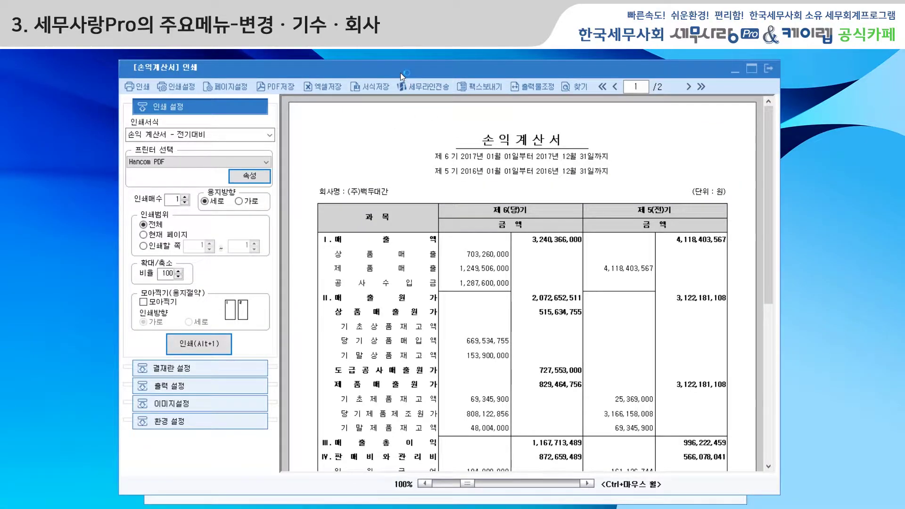
left_click_drag(400, 73, 401, 74)
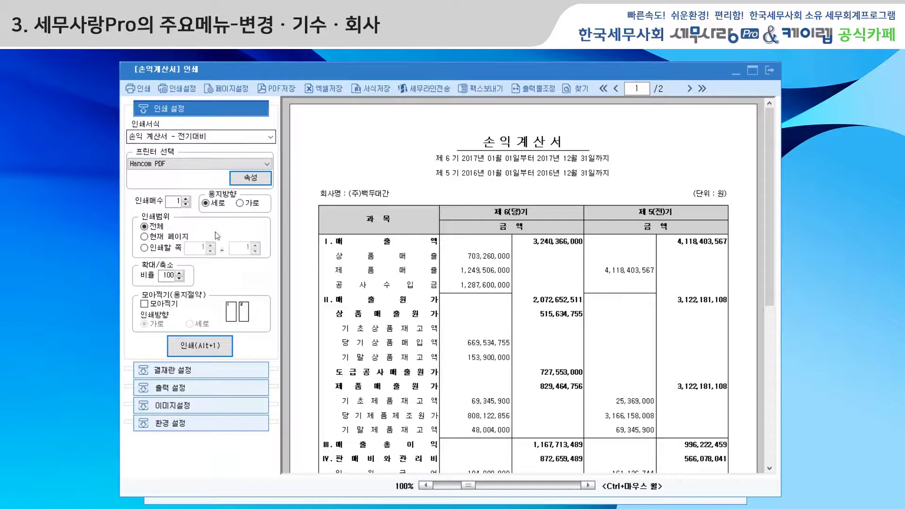
In 결재란 설정, enable 결재란 인쇄 with 2 approval boxes and label the first one 담당자
left_click(197, 371)
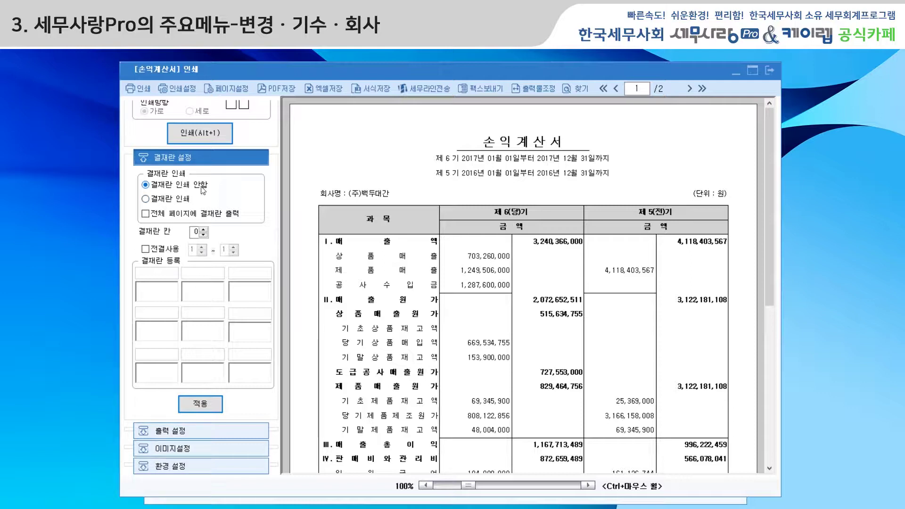
left_click(145, 199)
left_click(204, 229)
left_click(150, 275)
type("담당자")
key("Tab")
key("Tab")
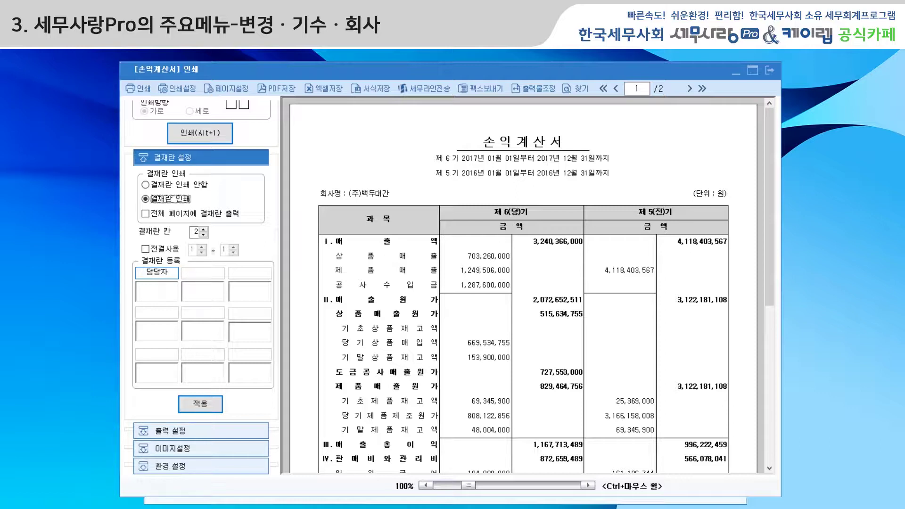
Enable 전결사용 for approval boxes 1 to 2 and set the number of approval boxes to 3
left_click(204, 273)
left_click(145, 249)
left_click(233, 247)
left_click(205, 229)
left_click(203, 272)
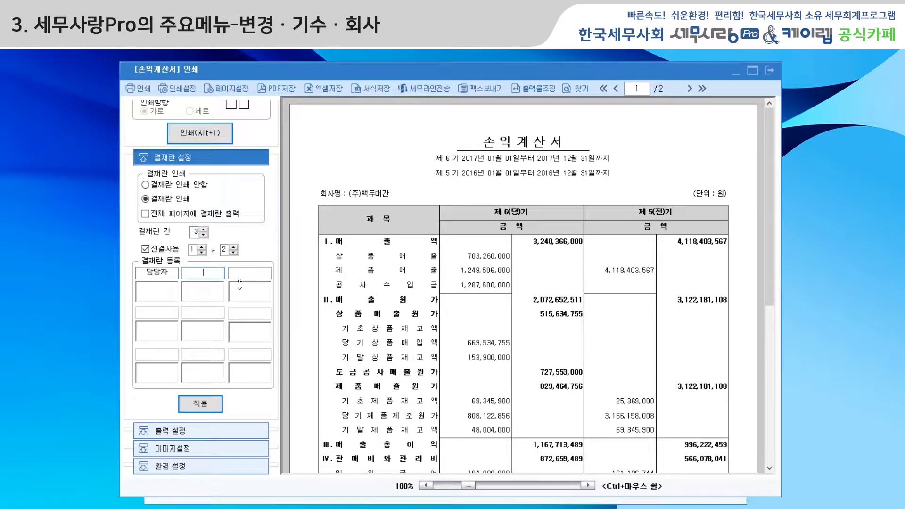
Label the second approval box 실장 and the third 세무사, and apply the approval settings to the report
type("세무사")
left_click(240, 286)
left_click(218, 272)
key("BackSpace")
key("BackSpace")
key("BackSpace")
type("실장")
left_click(250, 273)
type("세무사")
left_click(206, 404)
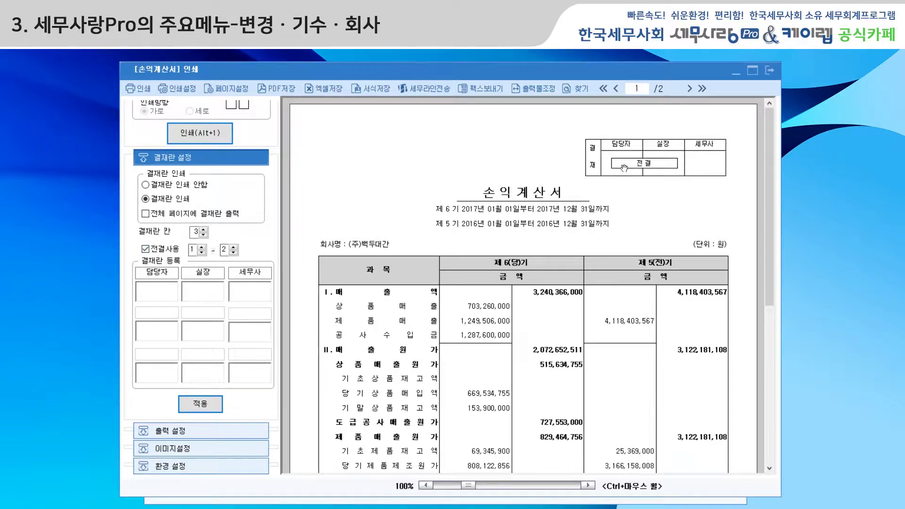
Turn off 전결사용, apply the approval settings again and expand 출력 설정
left_click(146, 249)
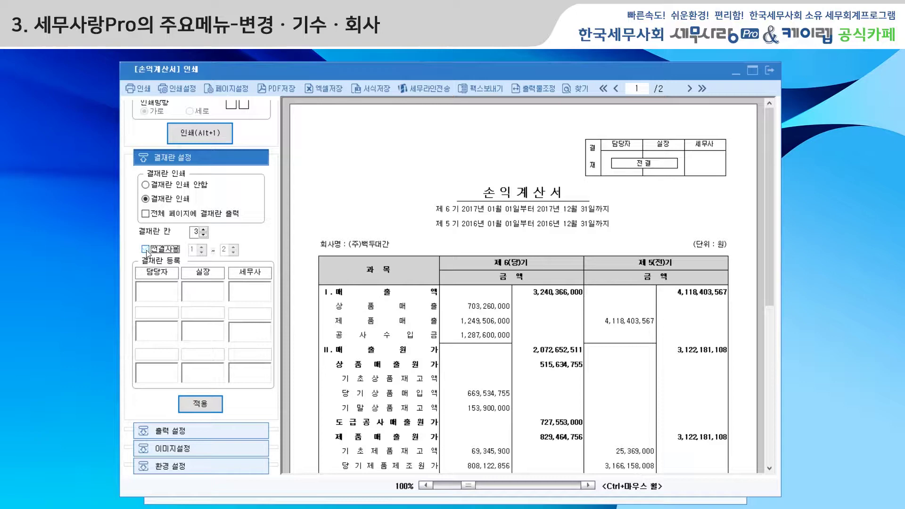
left_click(200, 404)
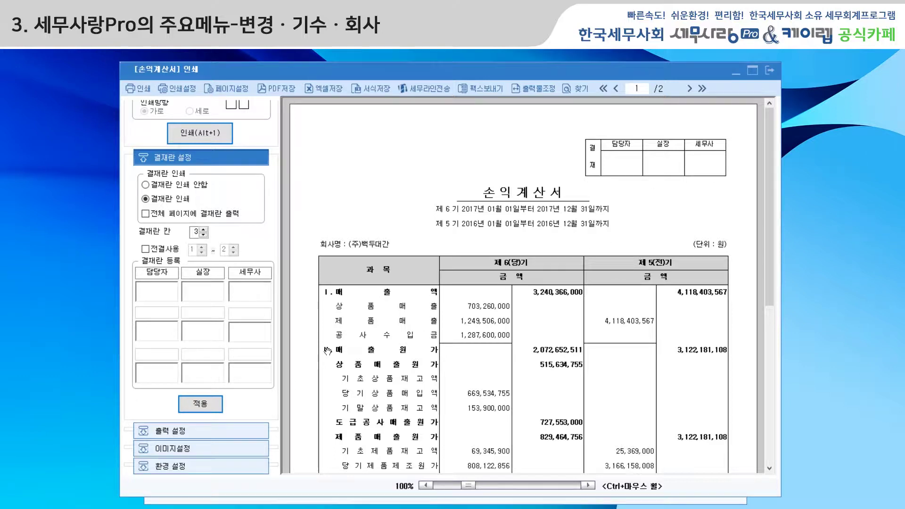
left_click(164, 432)
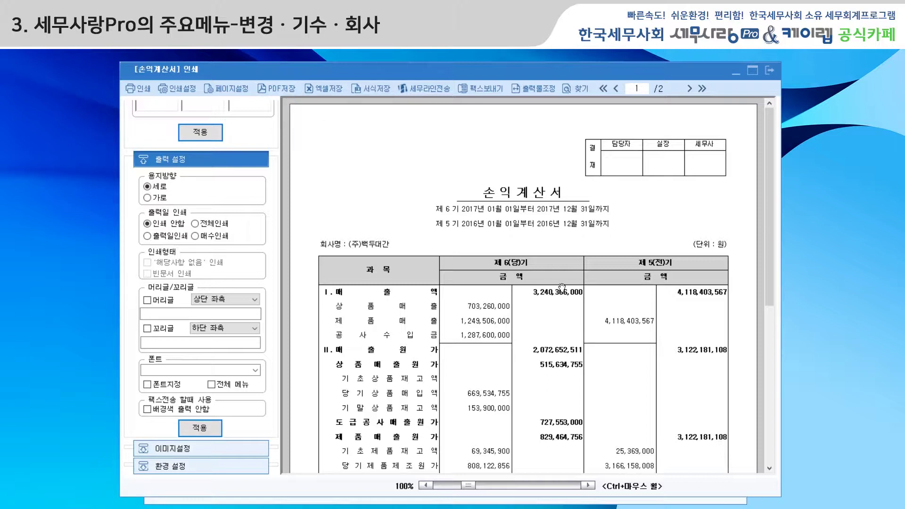
View the PDF and Excel save dialogs for the income statement, cancelling each without saving
left_click(284, 89)
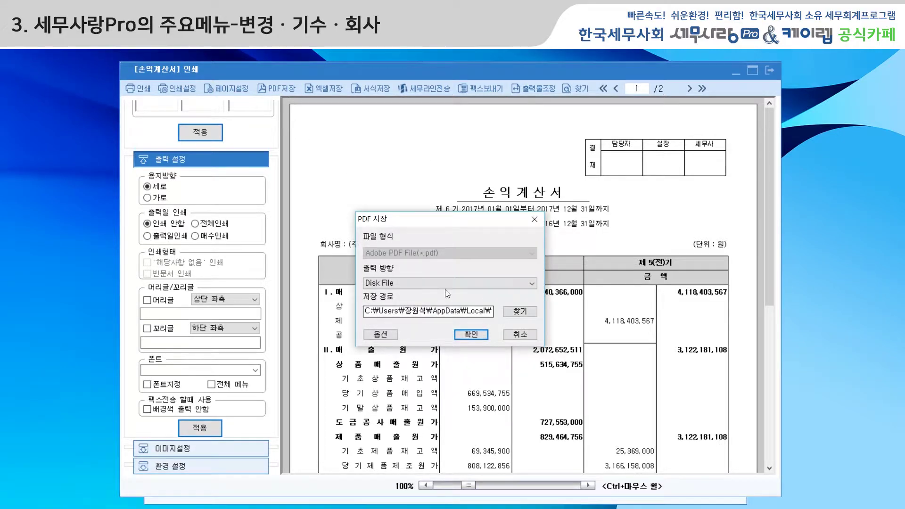
left_click(518, 333)
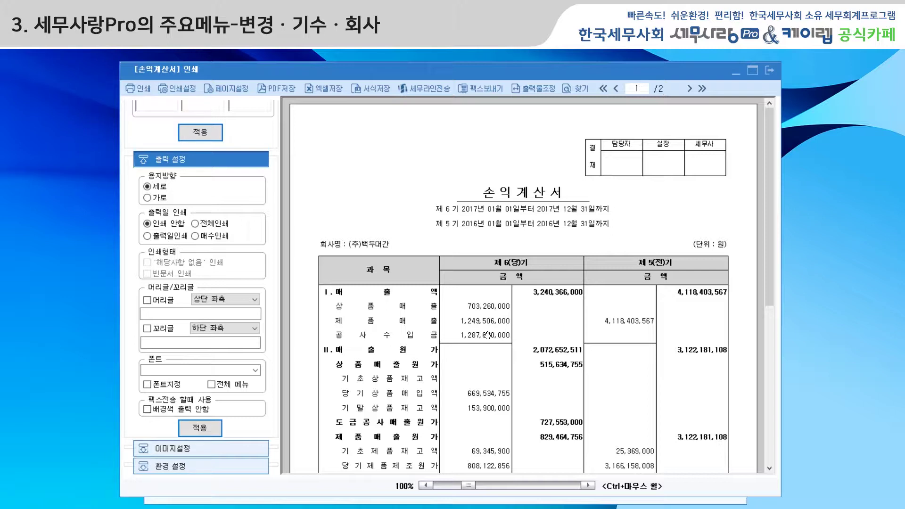
left_click(329, 89)
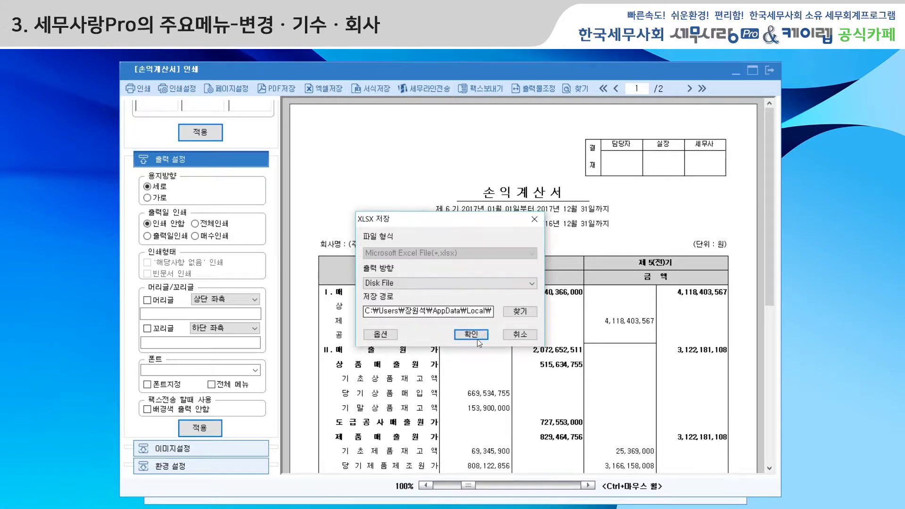
left_click(535, 219)
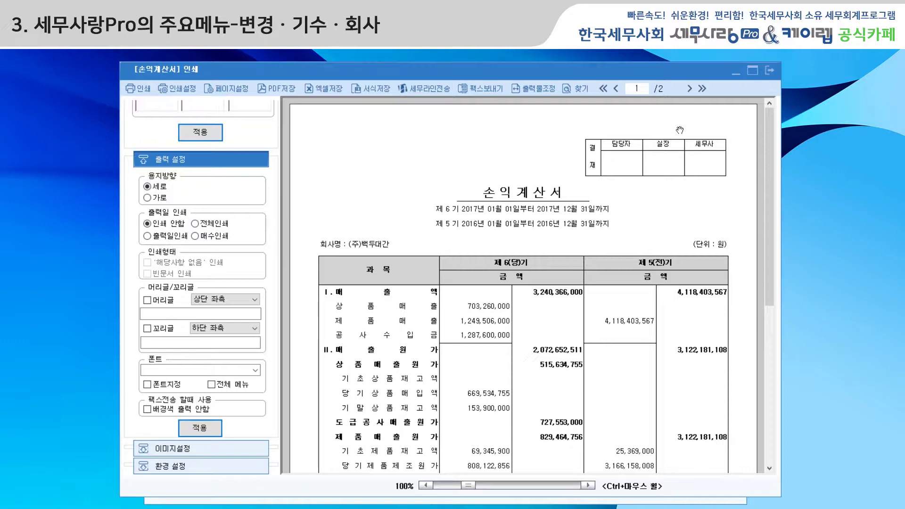
Close the print preview and the 손익계산서 window to return to the main menu
left_click(769, 69)
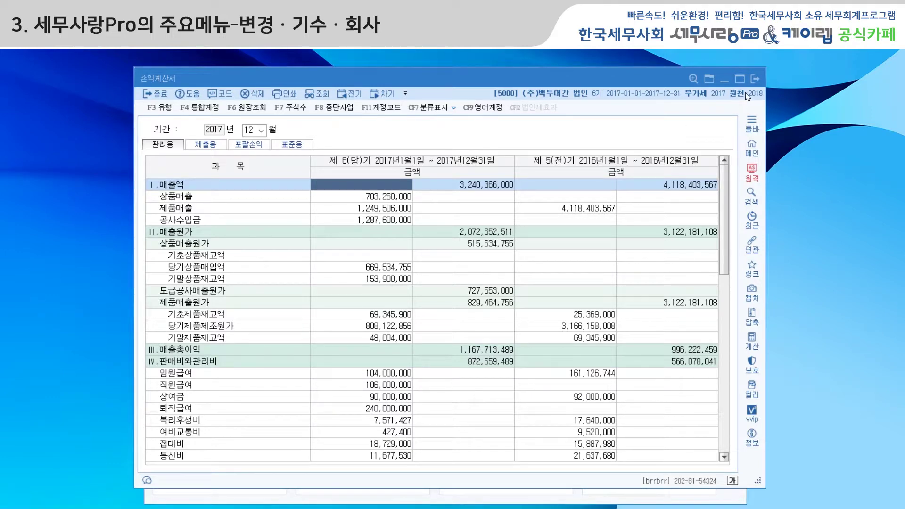
left_click(754, 79)
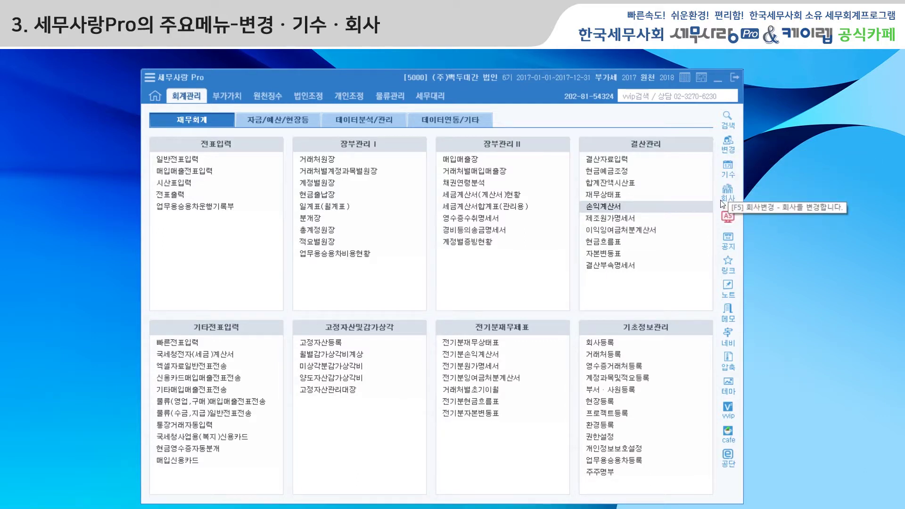
Switch to the blank 한컴오피스 한글 document and write three lines reading 변경:, 기수: and 회사:
mouse_move(307, 508)
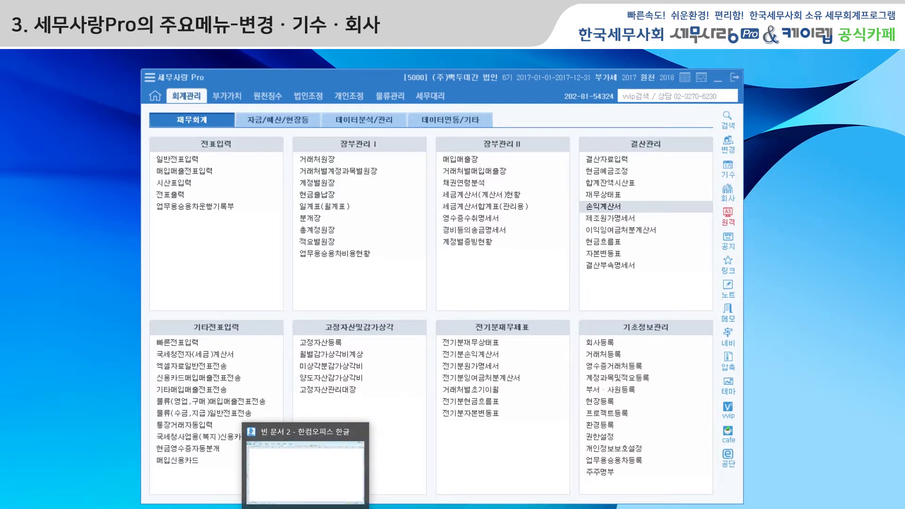
left_click(307, 492)
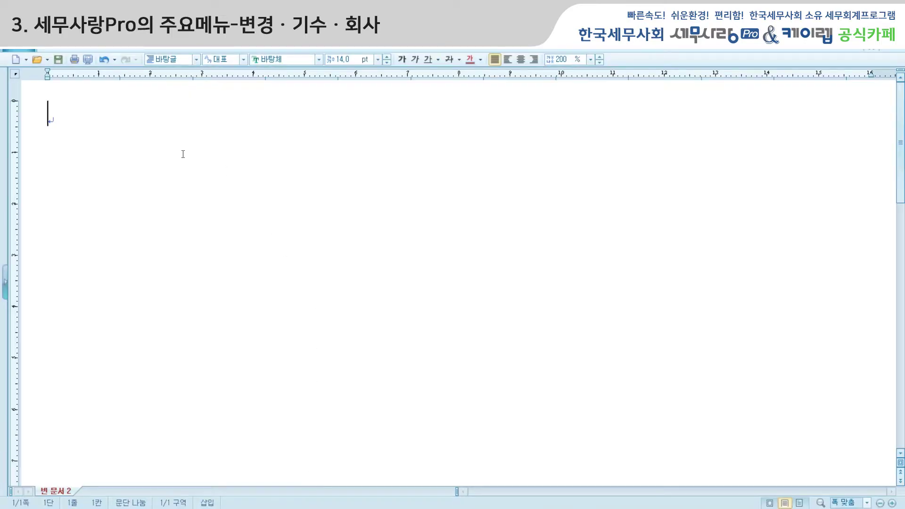
type("변경:")
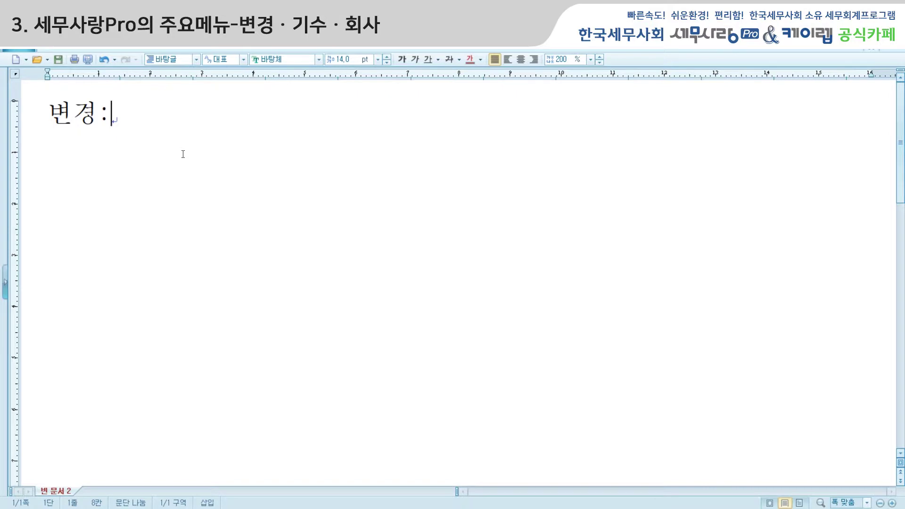
key("Return")
type("기수")
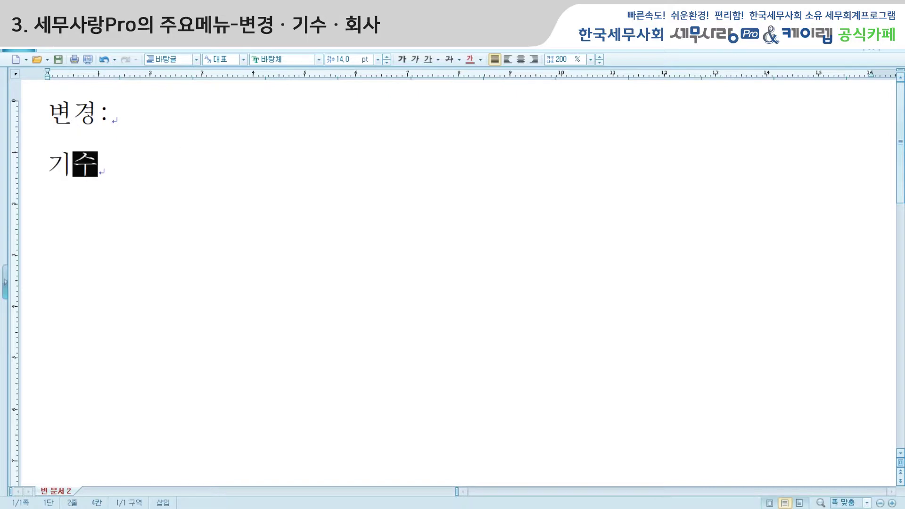
type(":")
key("Return")
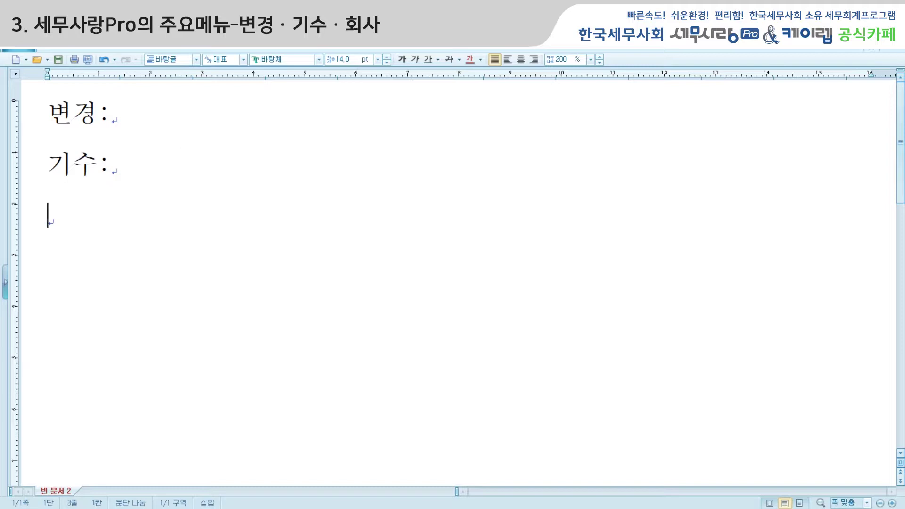
type("회사:")
Complete the 변경: line with the description "데이터가 저장되는 서버를 포함해서 회사를 변경할 수 있는 기능"
left_click(137, 121)
type("데")
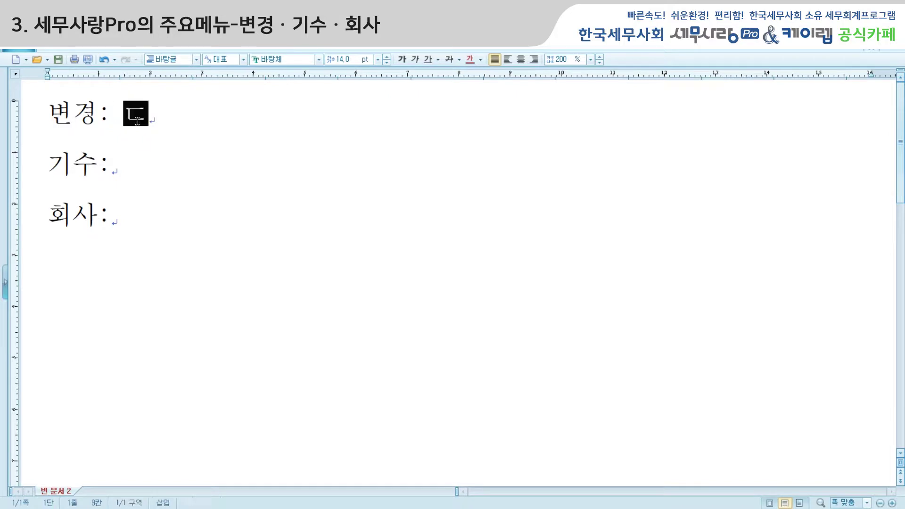
type("이터가 ")
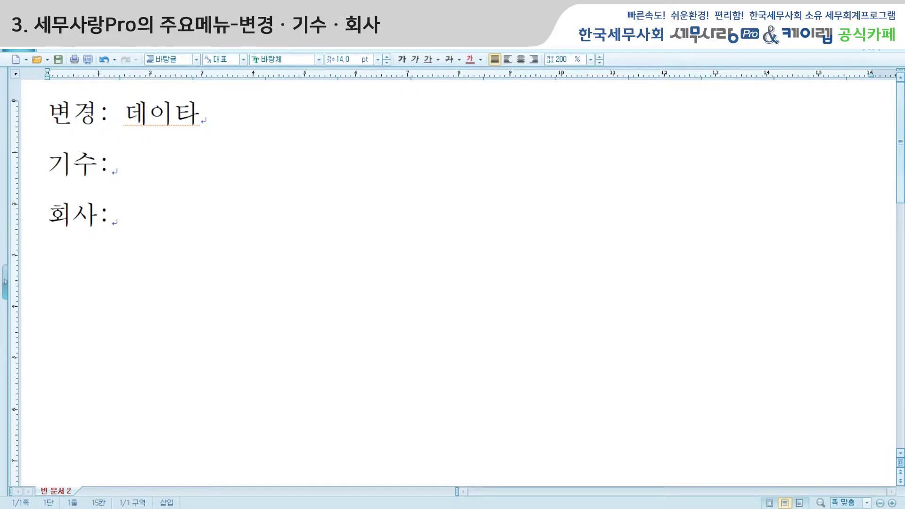
type("저장되는 서버를 보ㅎ")
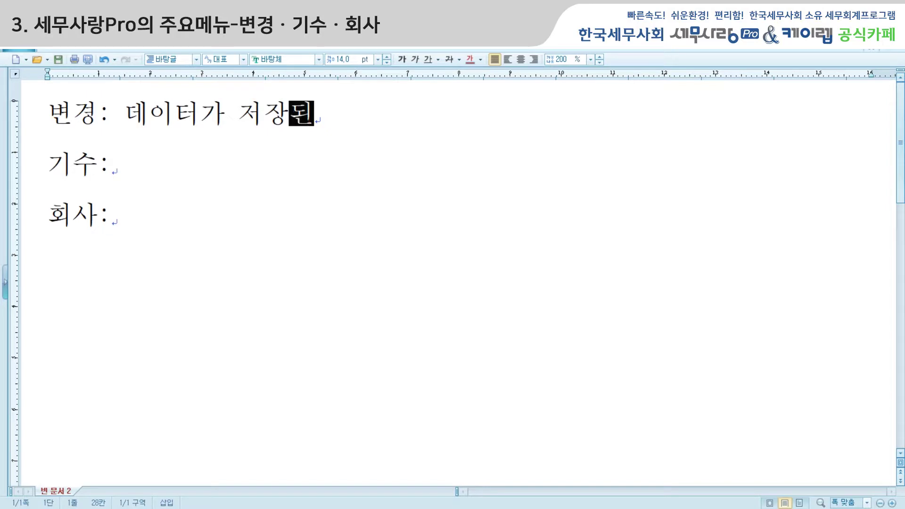
key("BackSpace")
key("BackSpace")
type("포함세")
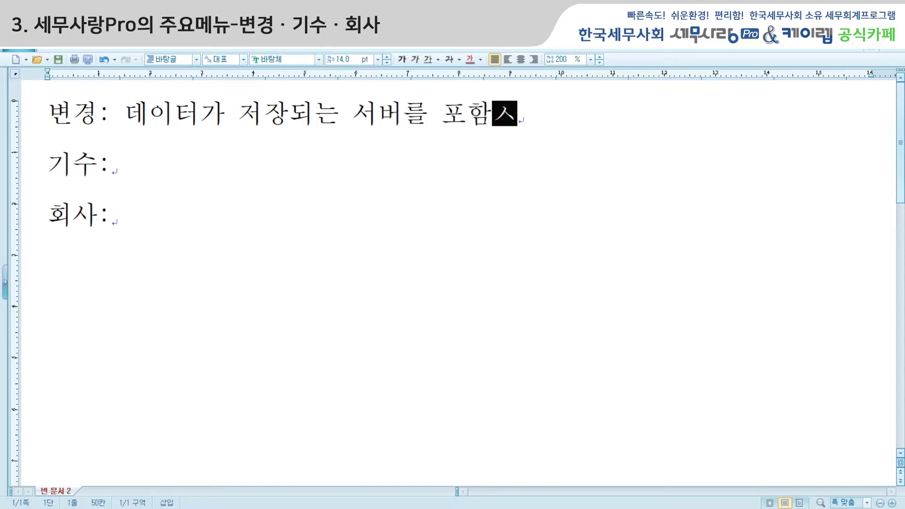
key("BackSpace")
key("BackSpace")
type("해서 ")
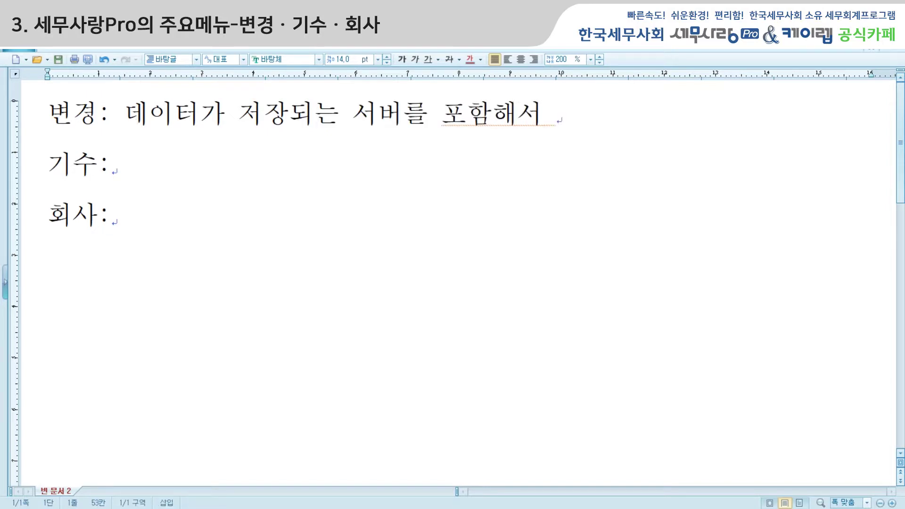
type("회사를 변경하")
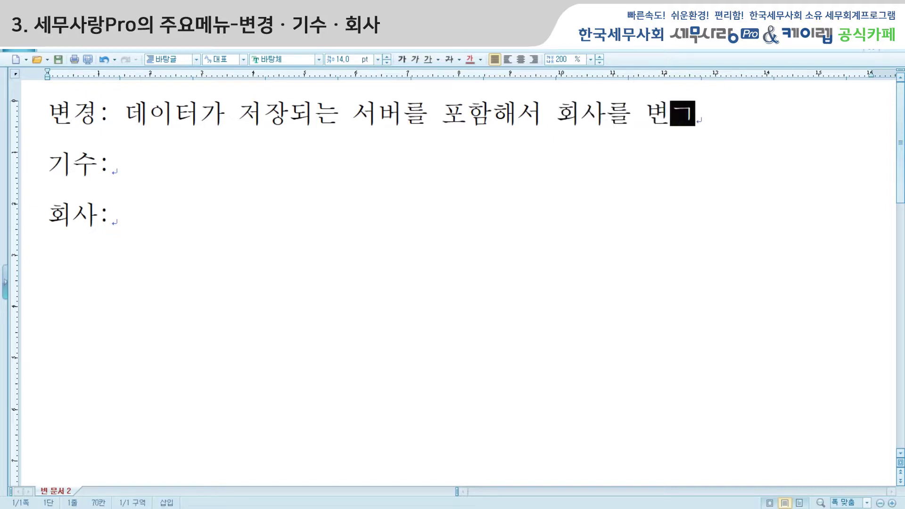
type("ㄹ 수 있ㄴ")
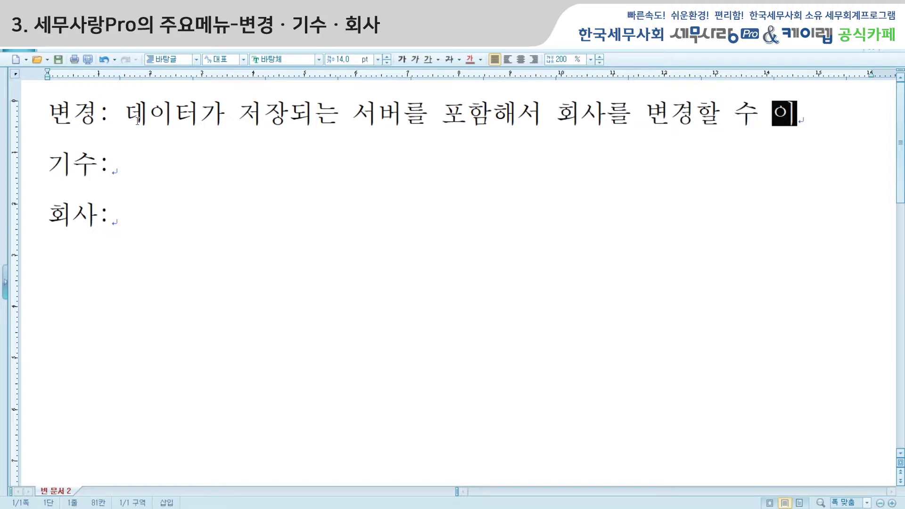
type("ㅡ 기능")
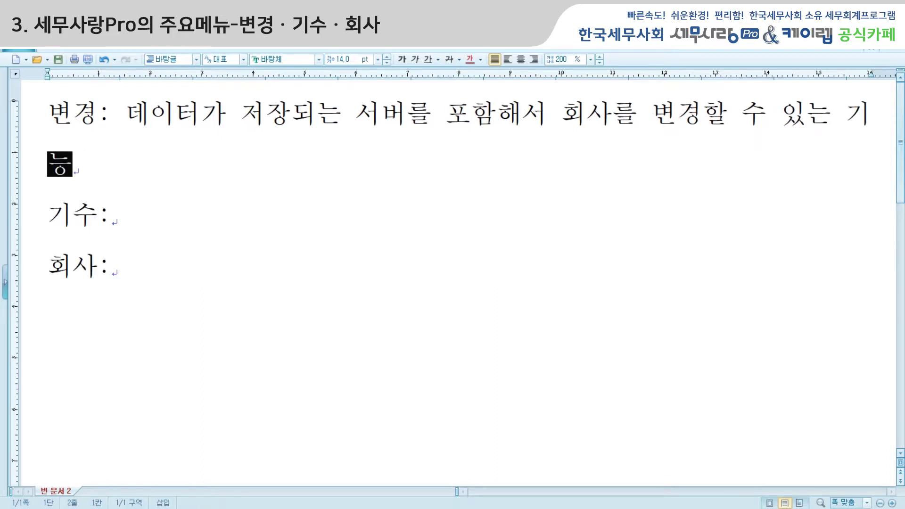
Complete the 기수: line with the description "실행된 회사의 회사기수를 변경"
left_click(125, 220)
type("굉")
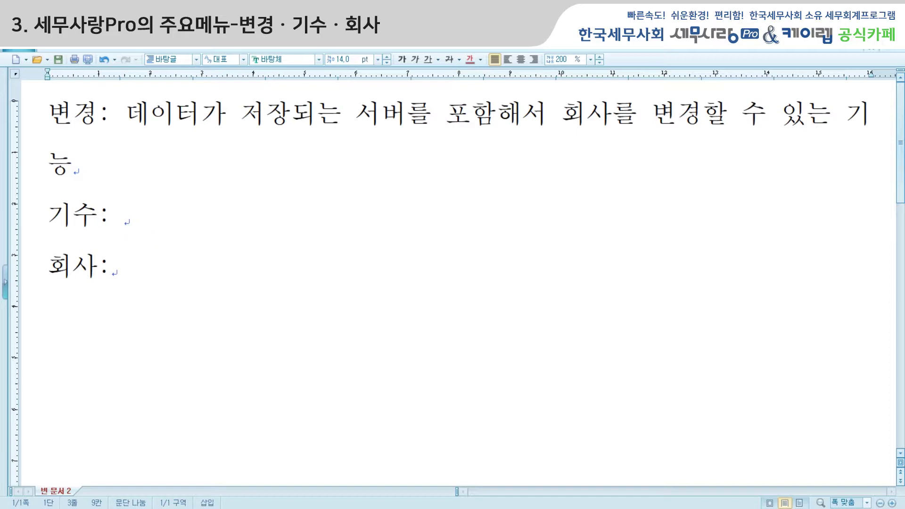
type("ㅕㄴ")
key("BackSpace")
key("BackSpace")
key("BackSpace")
key("BackSpace")
type("시ㄹ행된 ㅎ")
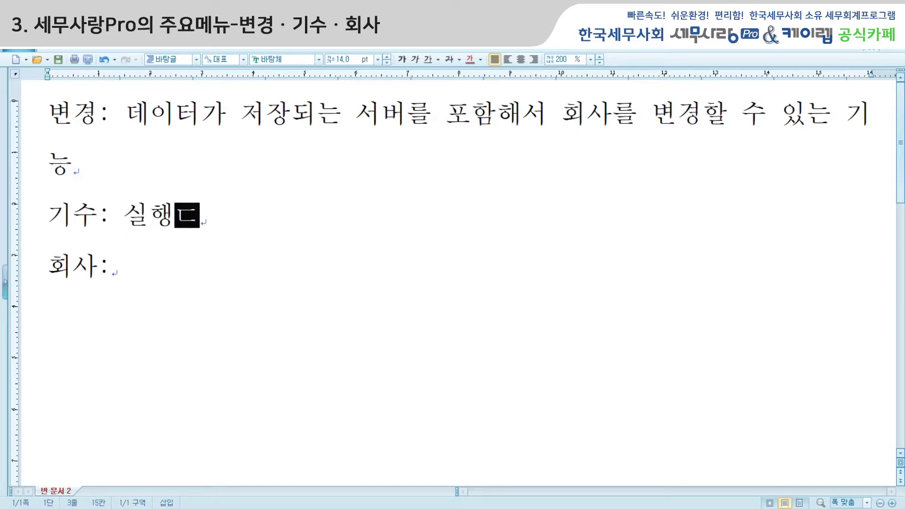
type("ㅚ사의 회사")
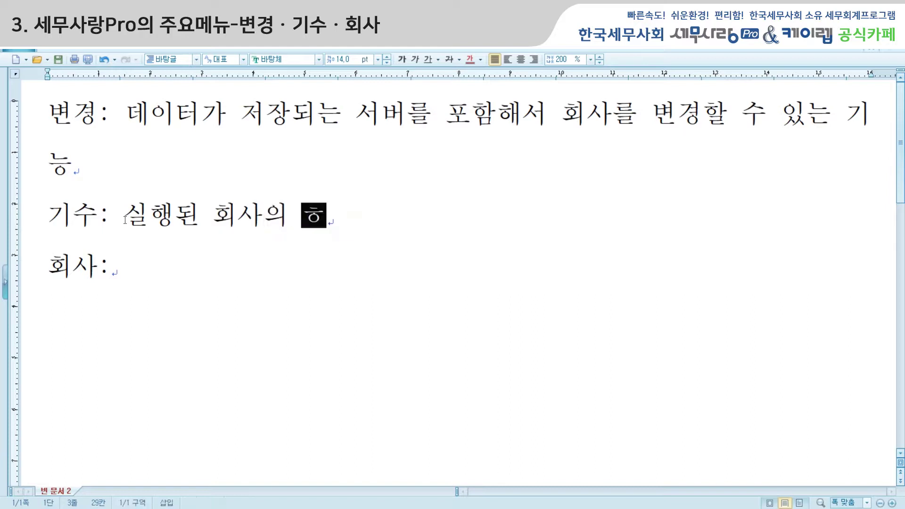
type("기수")
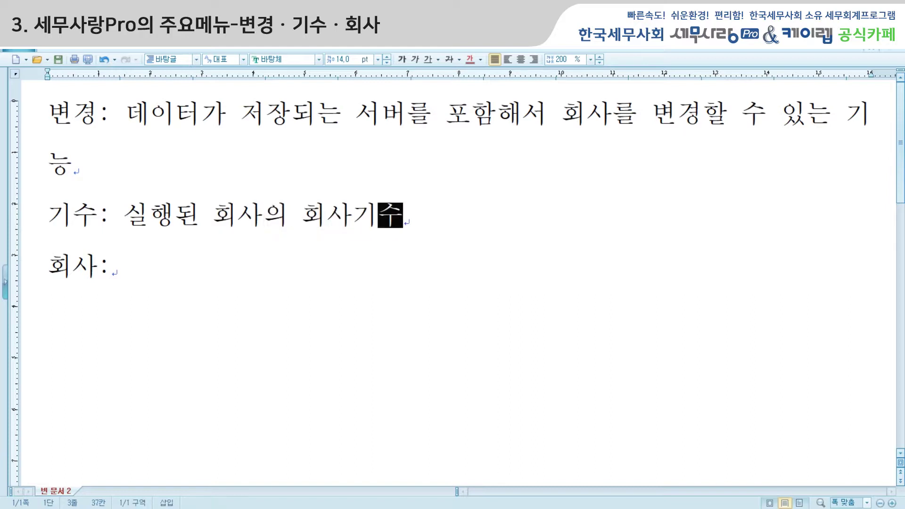
type("를 변경")
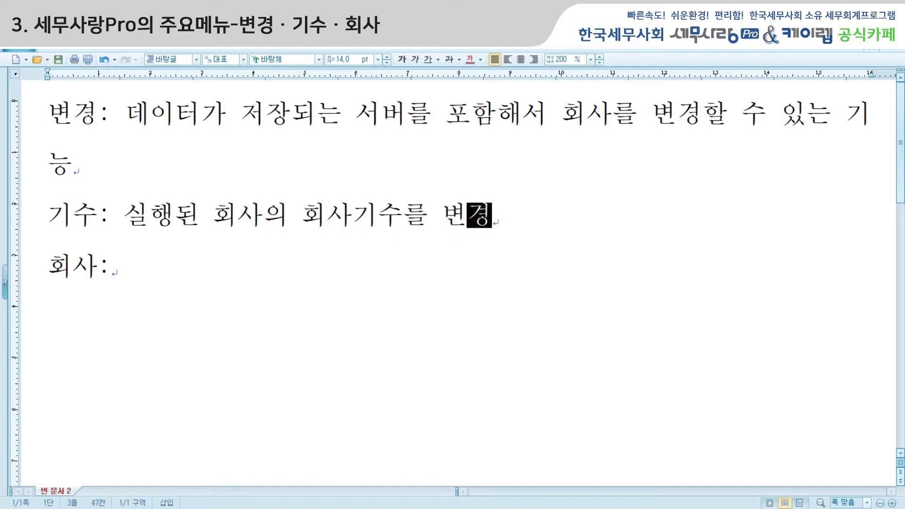
Complete the 회사: line with the description "실행된 서버내에서 등록된 회사를 변경하는 메뉴"
left_click(121, 272)
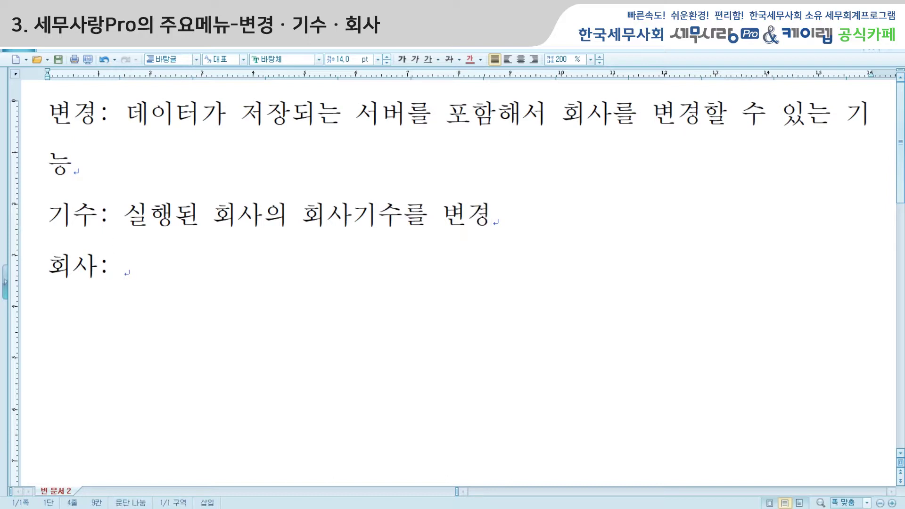
type("시")
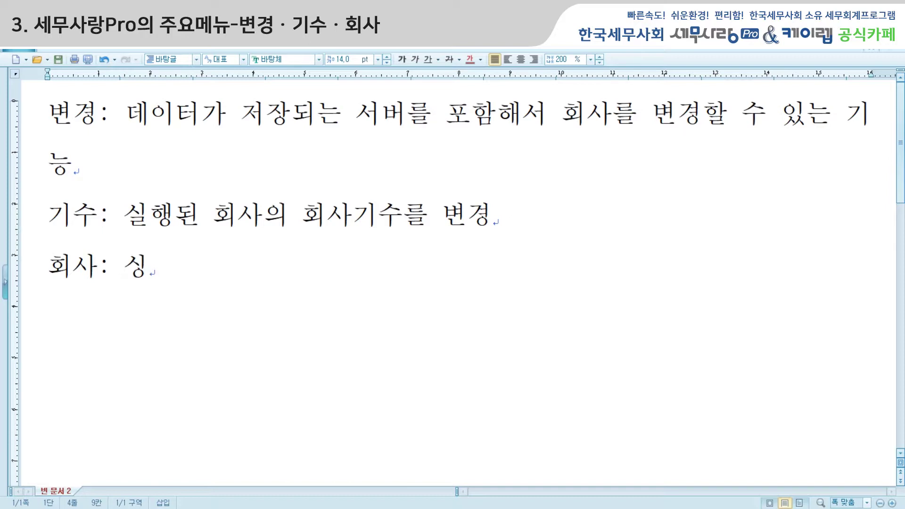
type("ㄹ행된 ")
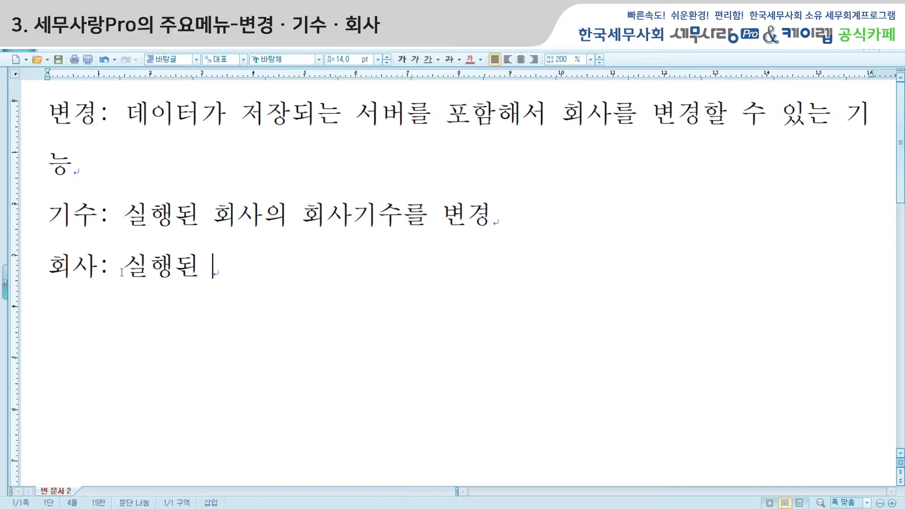
type("서버")
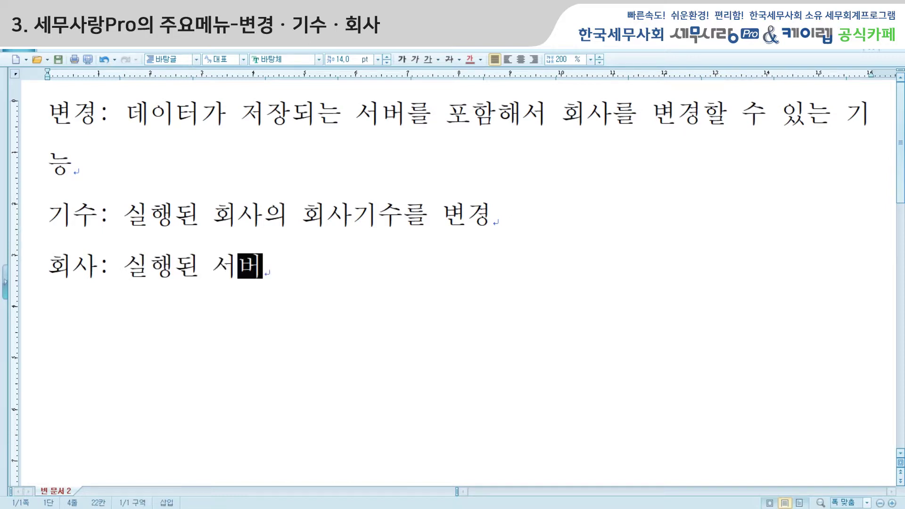
type("내에서")
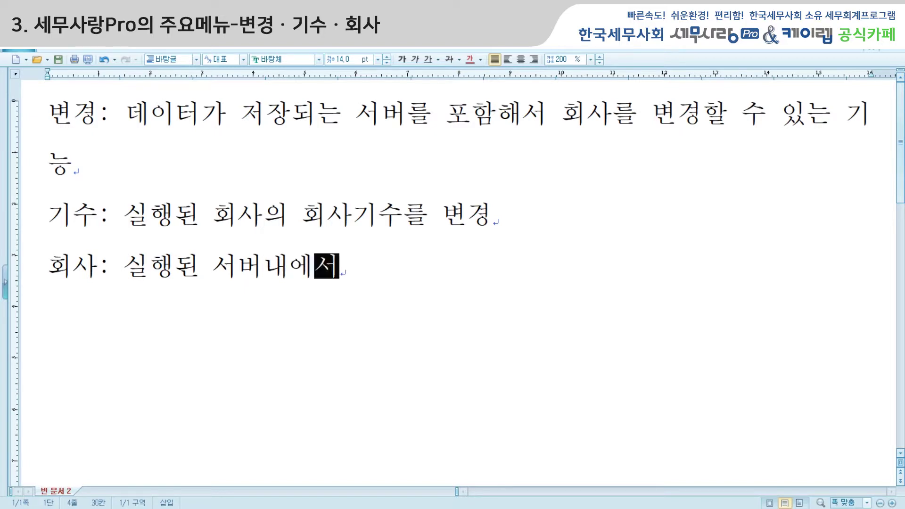
type(" 드등로기")
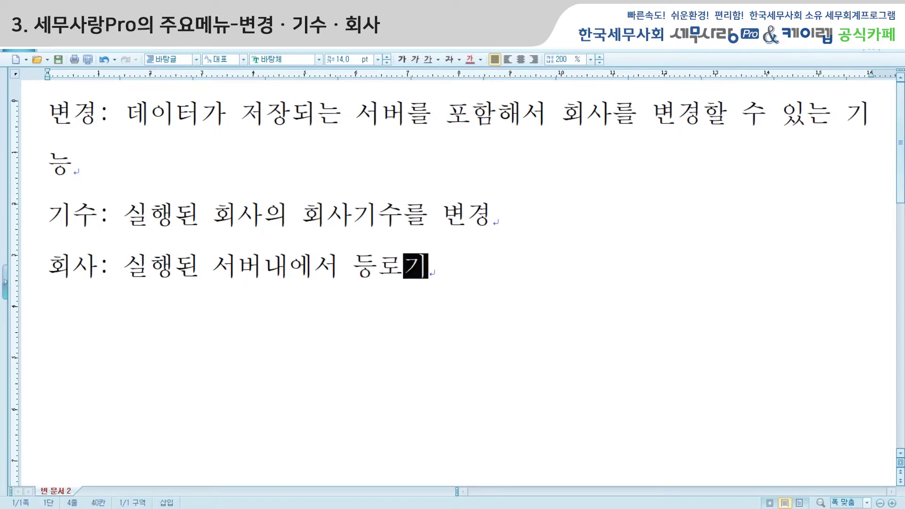
key("BackSpace")
key("BackSpace")
type("록되")
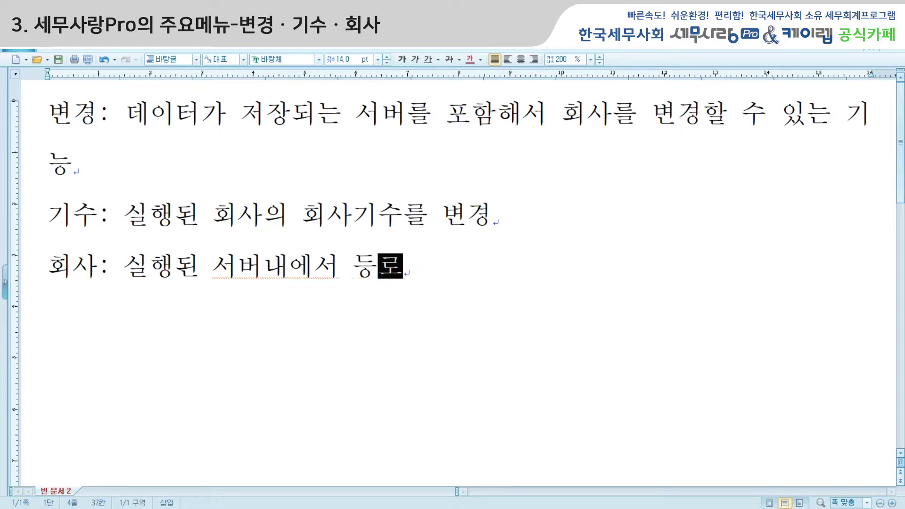
type("ㄴ 회사를 변겨")
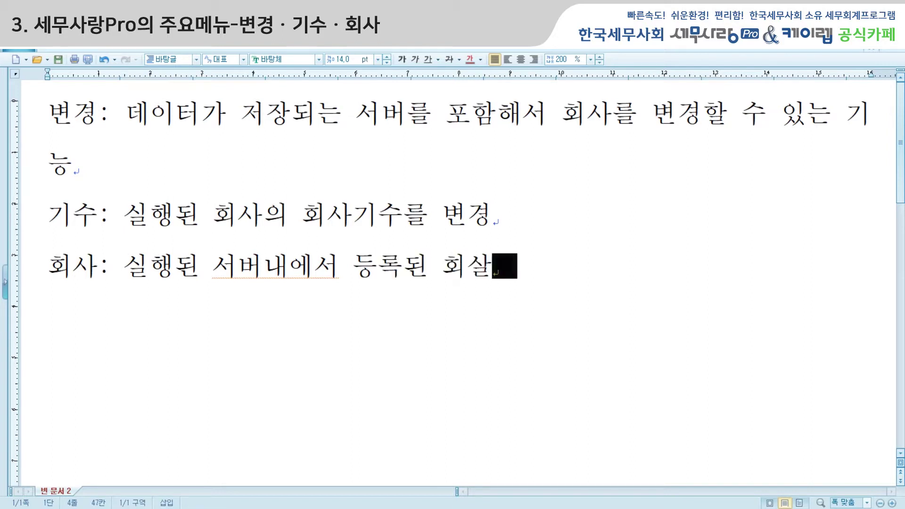
type("ㅇ하는 메")
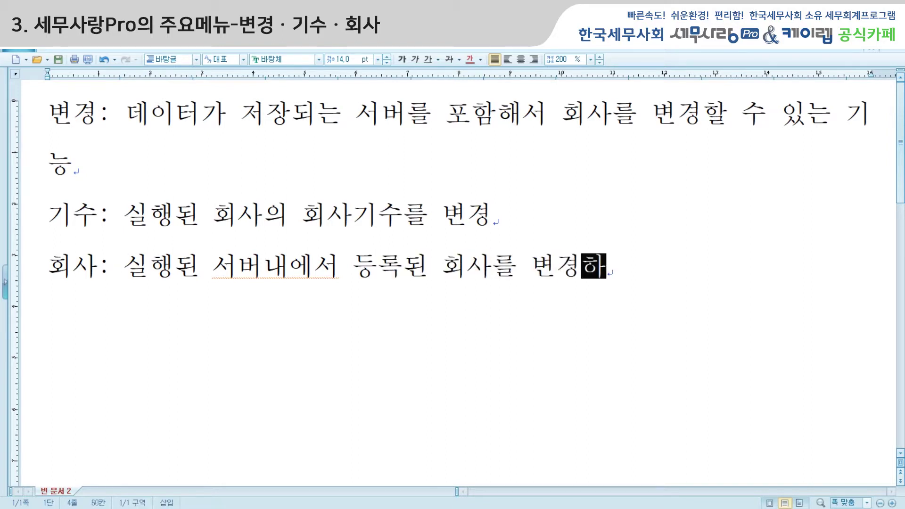
type("뉴")
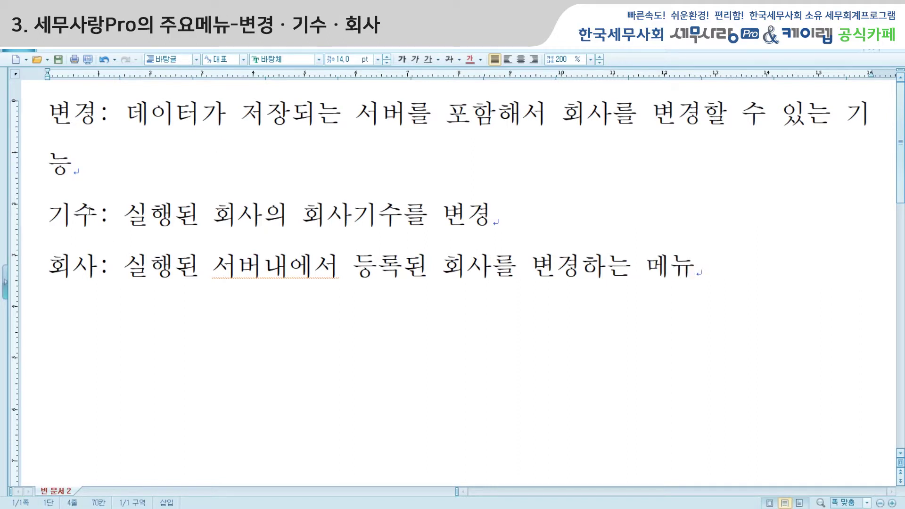
Highlight the 변경: label and the 회사: label in turn to compare the two functions
double_click(47, 117)
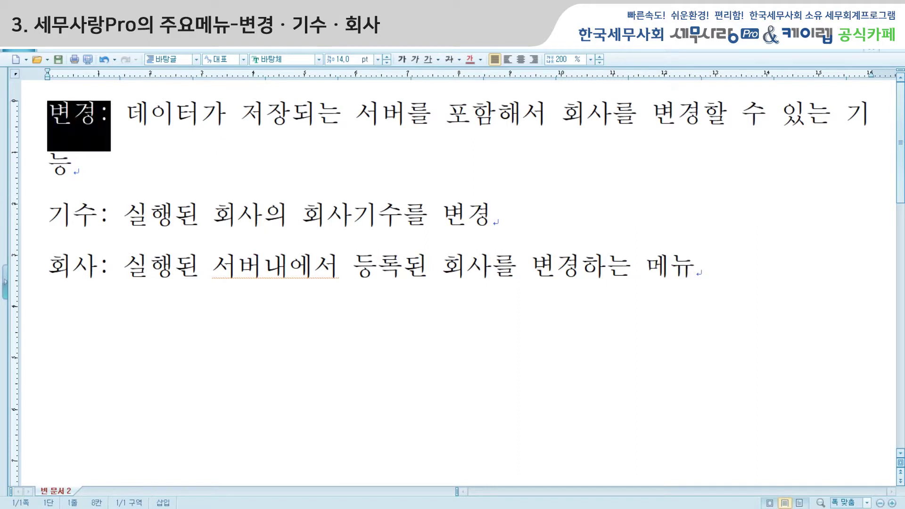
left_click_drag(50, 263, 110, 266)
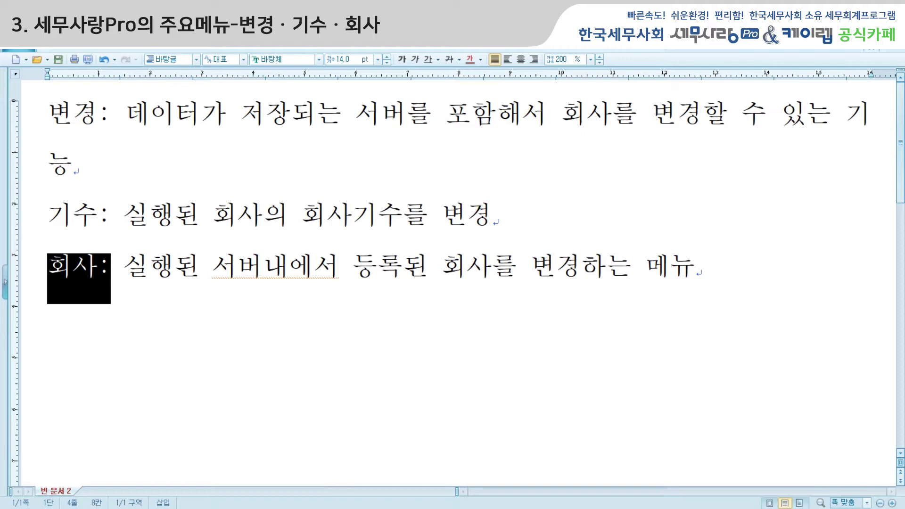
Switch to 세무사랑 Pro and view the 사용자변경 dialog with its server and company fields, closing it without logging in
key("alt+Tab")
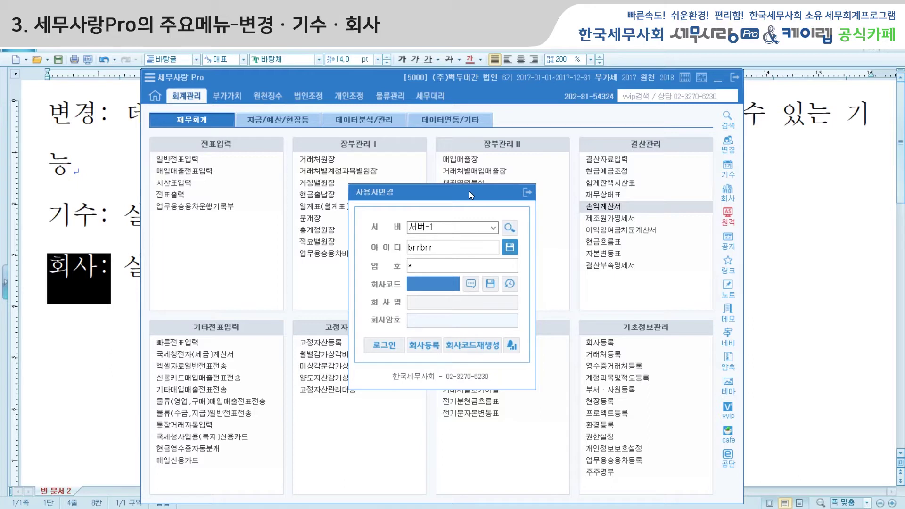
left_click_drag(468, 191, 441, 192)
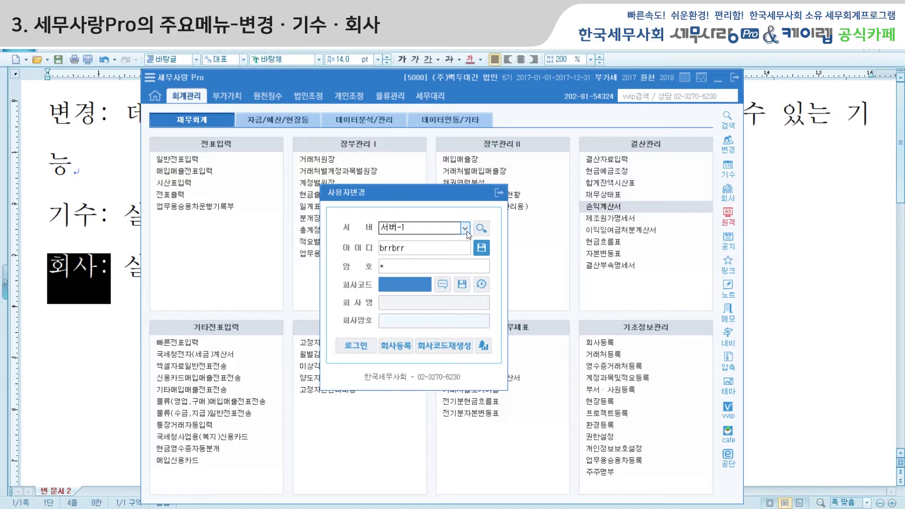
left_click(496, 197)
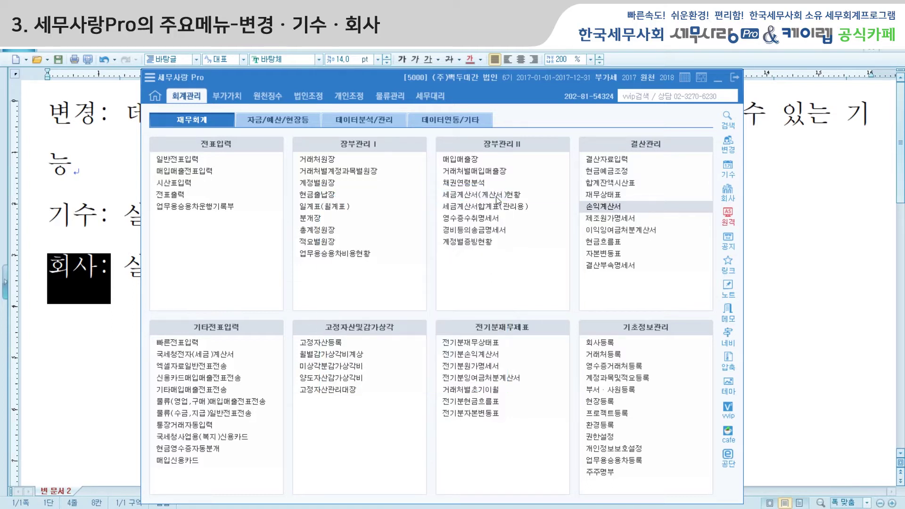
View the 회사변경 company list, selecting (주)초급-외화입력 and (주)백두대간 in turn, and close it without changing the company
left_click(728, 193)
left_click_drag(452, 176, 449, 181)
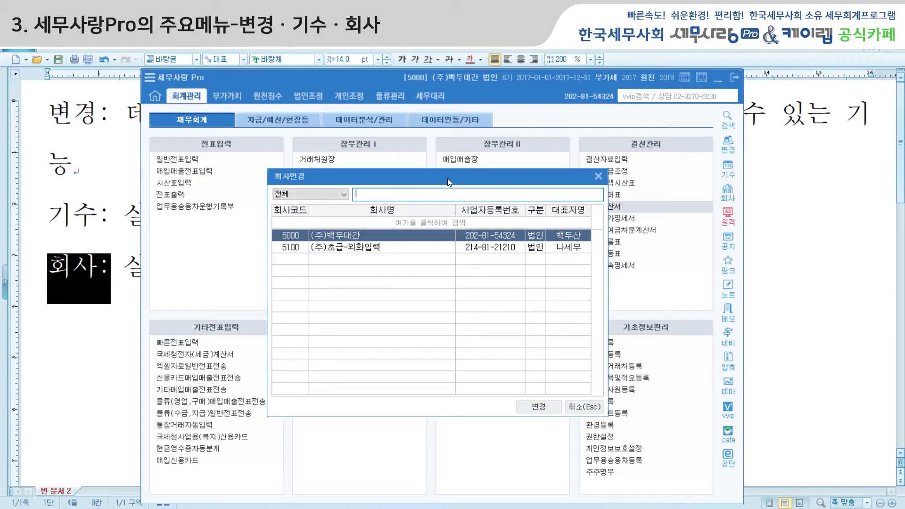
left_click(349, 248)
left_click(349, 235)
left_click(346, 242)
left_click(347, 237)
left_click(598, 177)
View the 기수변경 dialog's fiscal period, 원천 and 부가세 work years from the main menu's 기수 function, closing it without changes
left_click(728, 168)
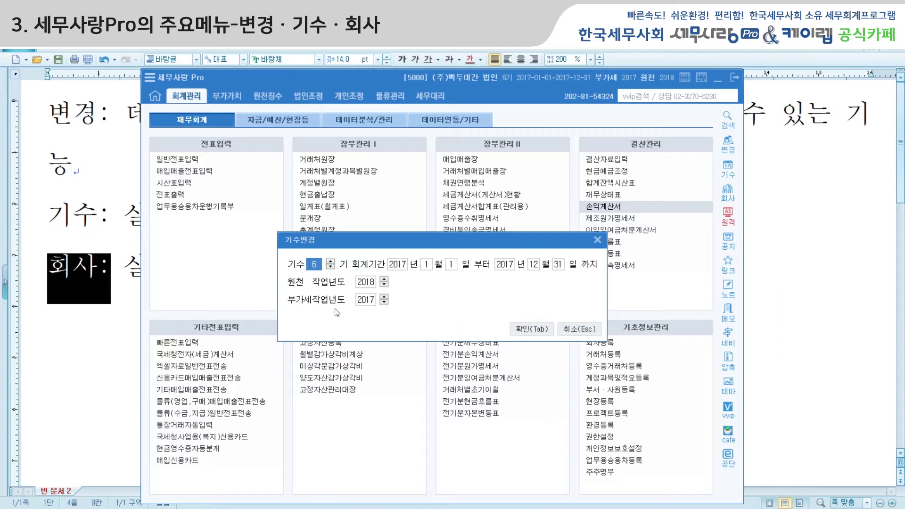
left_click(597, 240)
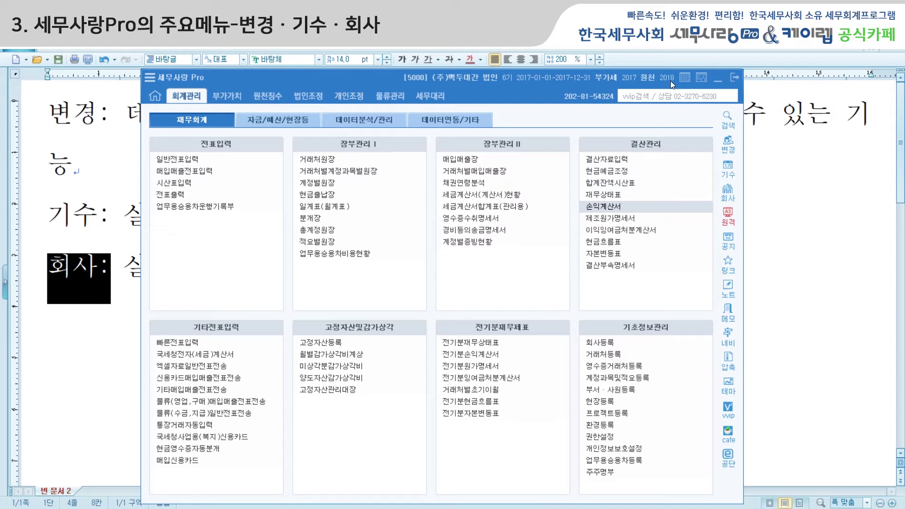
View the 기수변경 and 회사변경 dialogs from the header's accounting period and company name, closing each without changes
left_click(527, 77)
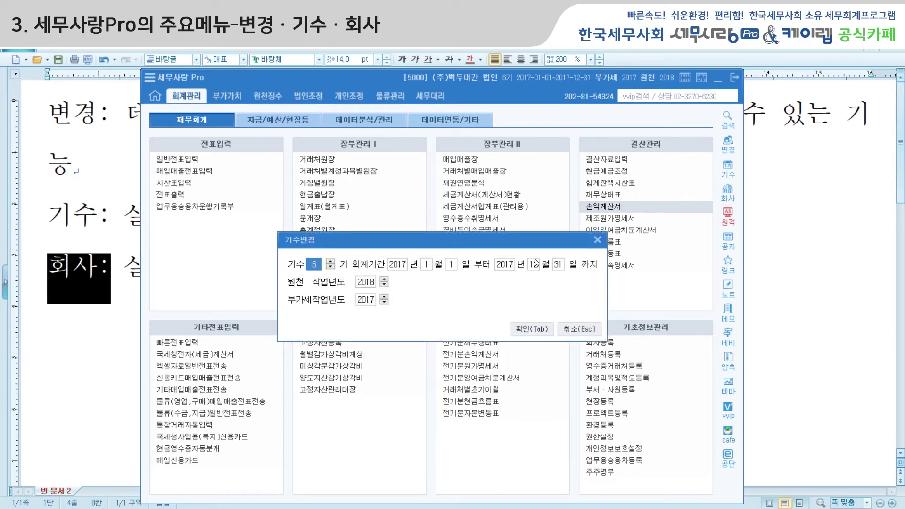
left_click(596, 240)
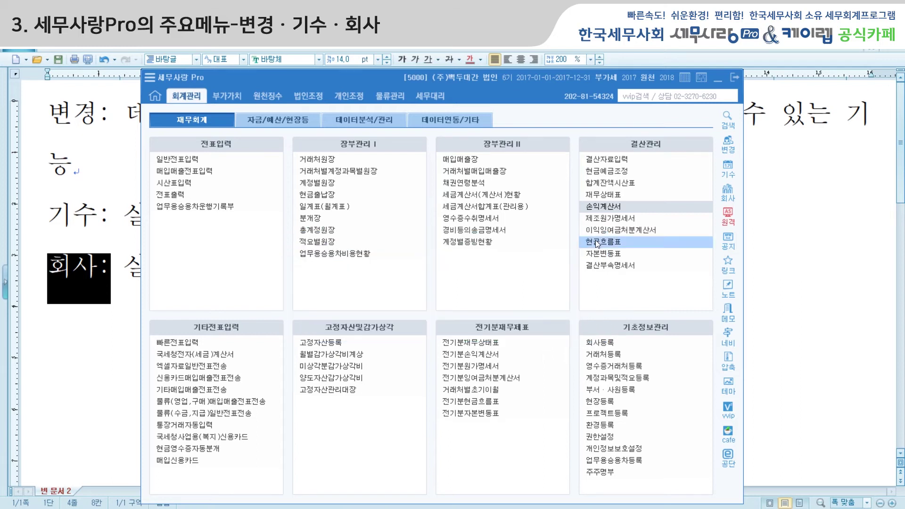
left_click(442, 78)
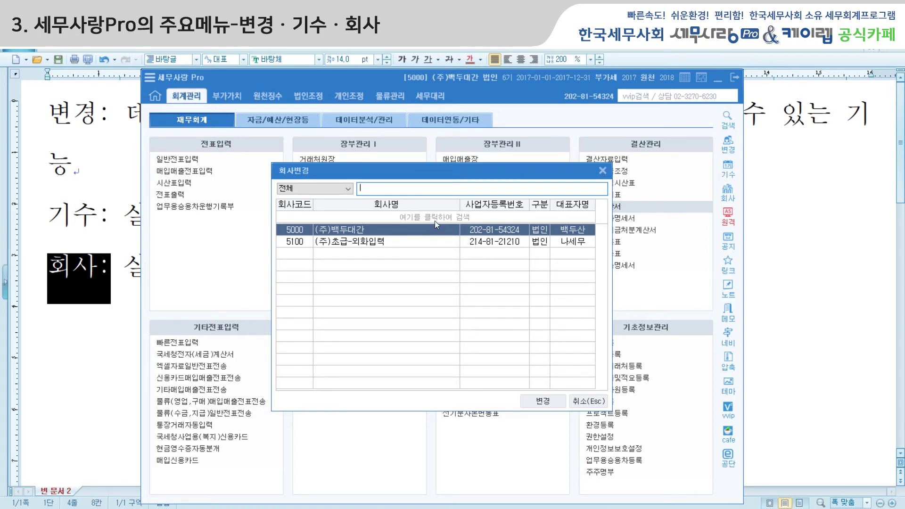
left_click(602, 170)
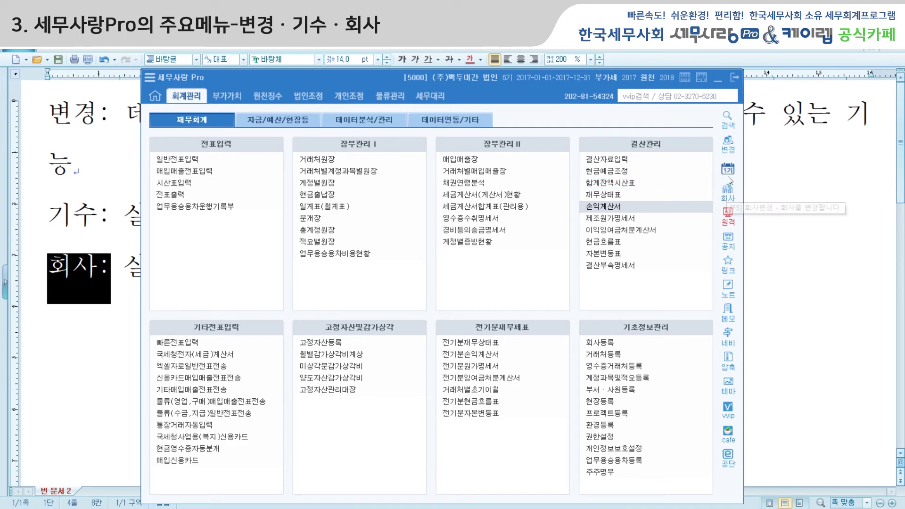